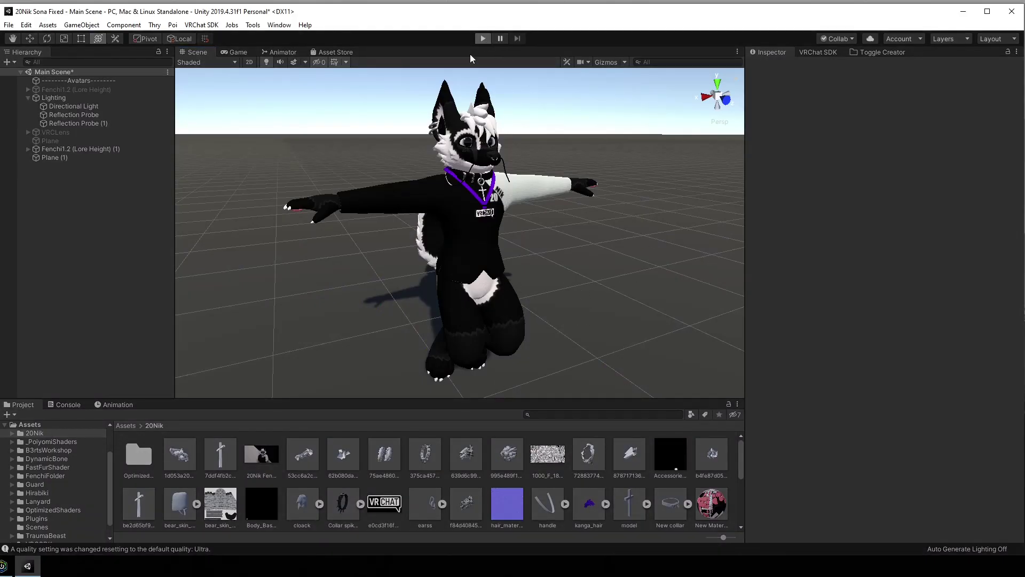
Enter play mode for Main Scene with the avatar shown in the Scene view.
left_click(483, 38)
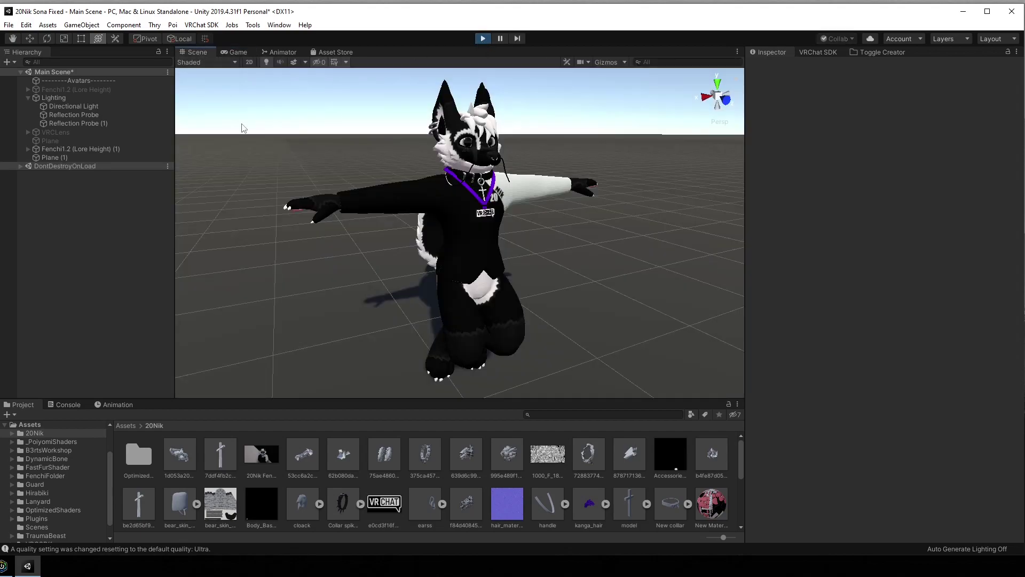
left_click_drag(243, 129, 401, 127, "alt")
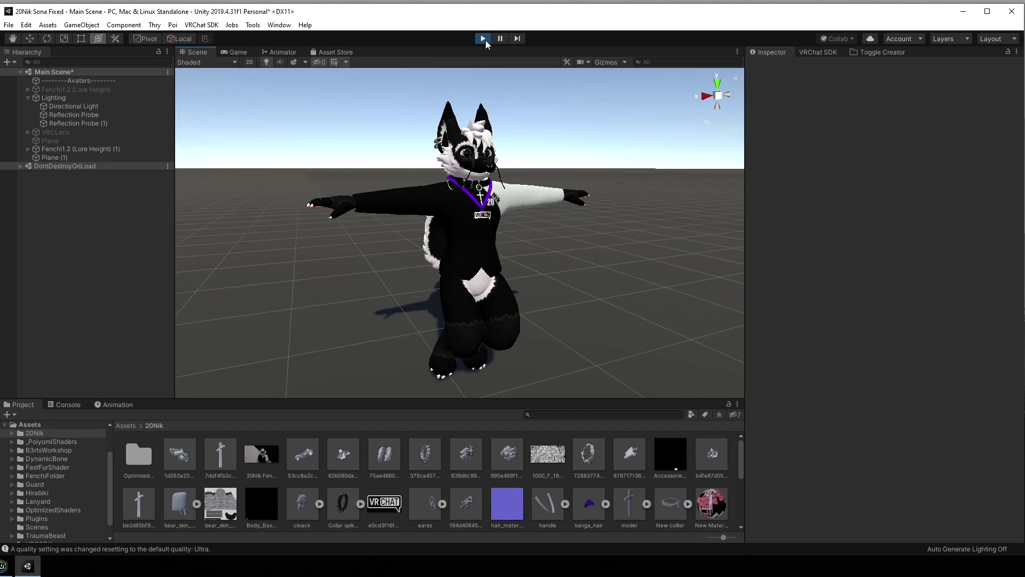
Try adjusting the ground plane, Plane (1), with the transform gizmo and undo the change.
left_click(579, 264)
left_click_drag(524, 252, 563, 299, "alt")
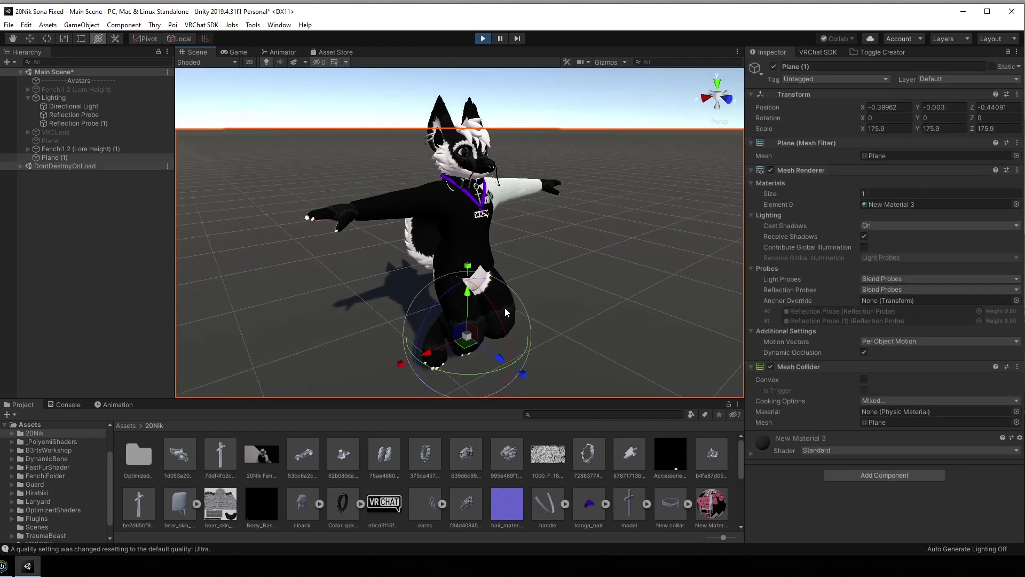
left_click_drag(501, 315, 545, 260)
key("ctrl+z")
Examine the posed avatar from the front and side, at both close and full-figure distance.
left_click_drag(458, 194, 353, 149, "alt")
left_click(636, 171)
scroll(635, 176, "up", 3)
left_click_drag(641, 187, 579, 235, "alt")
left_click(639, 206)
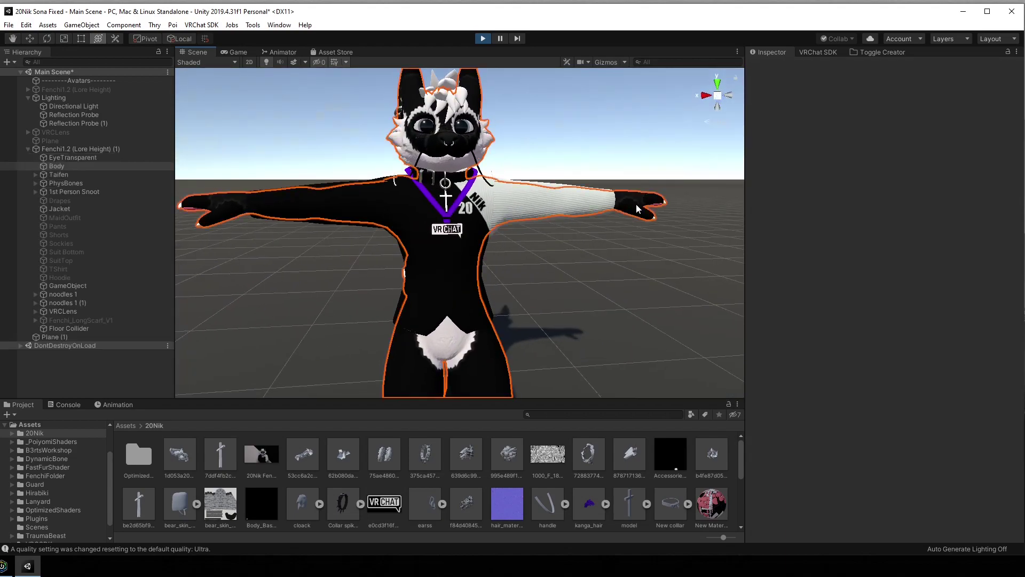
left_click_drag(638, 206, 705, 197, "alt")
left_click(538, 156)
left_click_drag(540, 224, 446, 245, "alt")
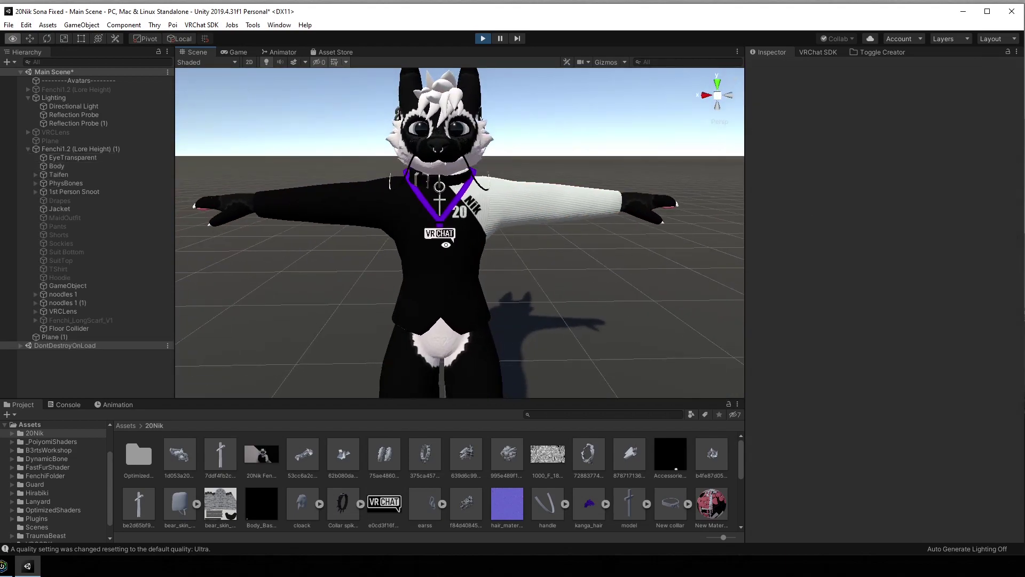
left_click(28, 150)
left_click_drag(375, 207, 454, 214, "alt")
scroll(386, 214, "down", 3)
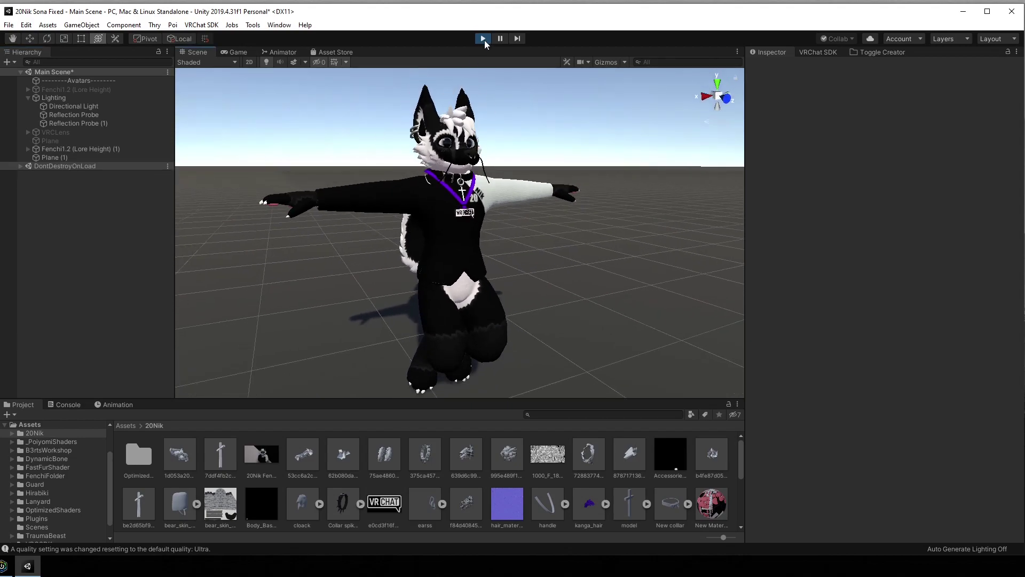
middle_click_drag(418, 218, 424, 222)
scroll(424, 221, "up", 5)
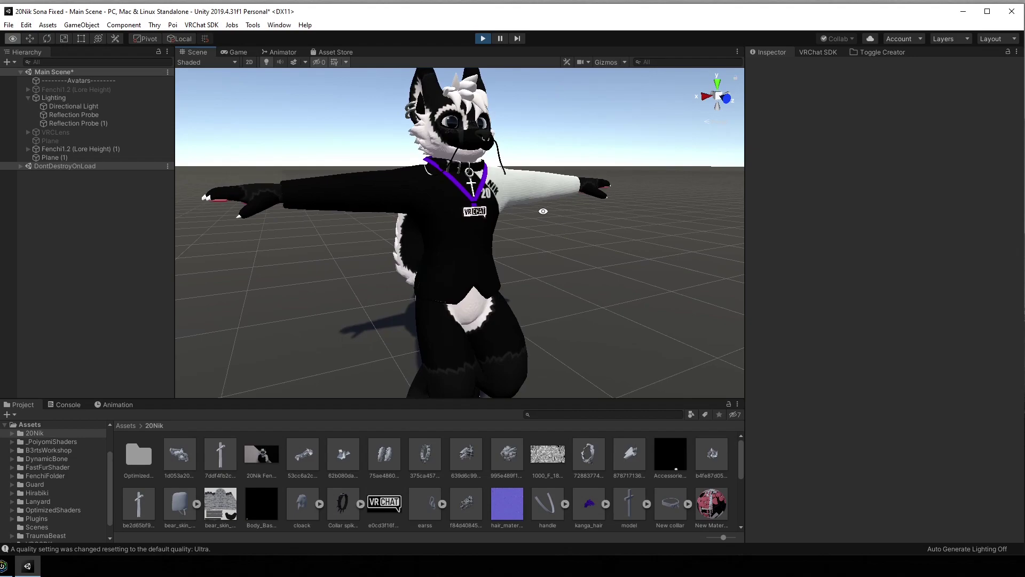
middle_click_drag(494, 205, 494, 228)
left_click_drag(440, 260, 505, 226, "alt")
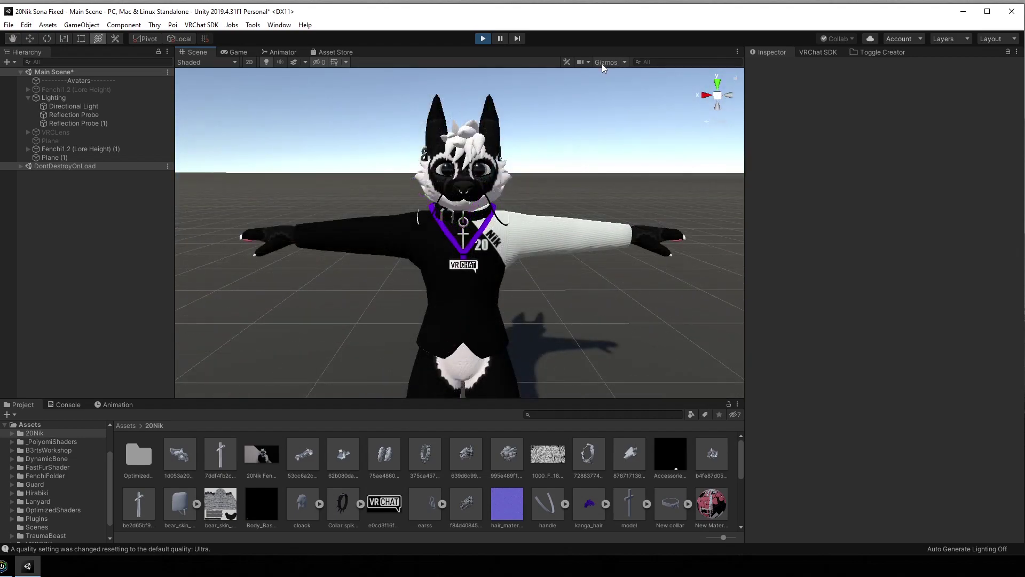
Set the scene camera's field of view to 4 and frame the avatar's head and chest from the front.
left_click(584, 63)
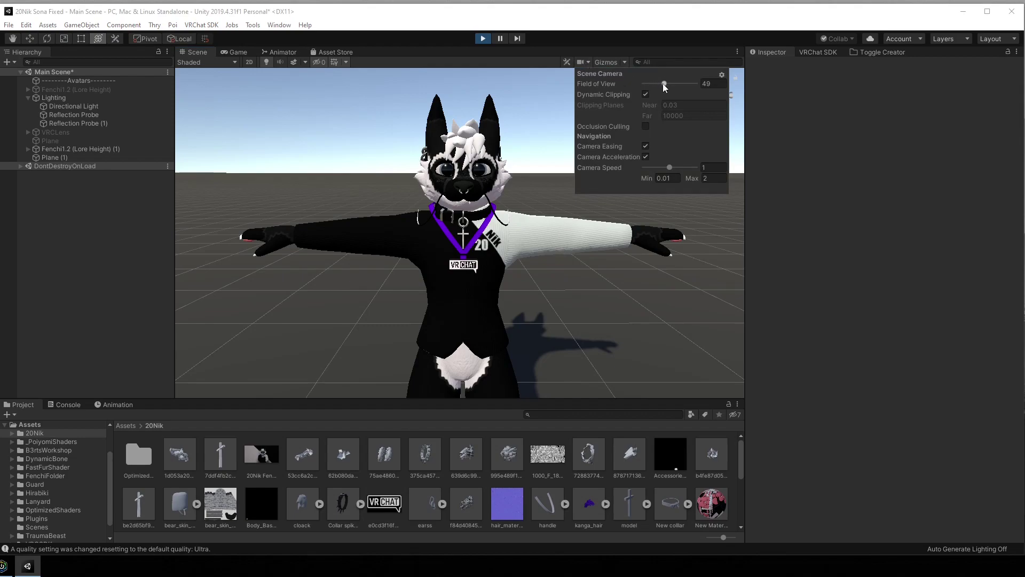
left_click_drag(664, 84, 696, 91)
left_click_drag(633, 243, 448, 259, "alt")
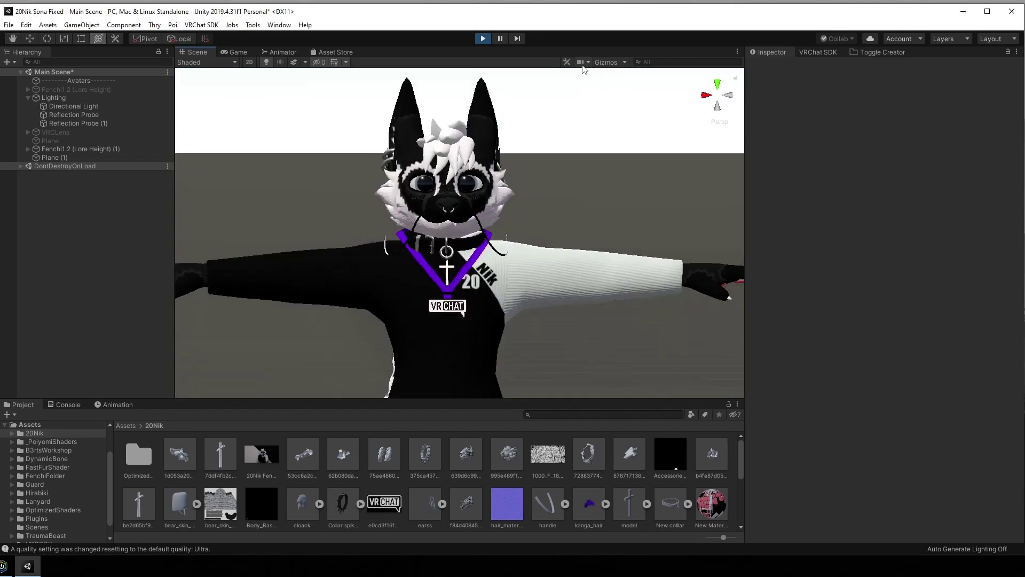
left_click(583, 65)
left_click_drag(644, 83, 589, 91)
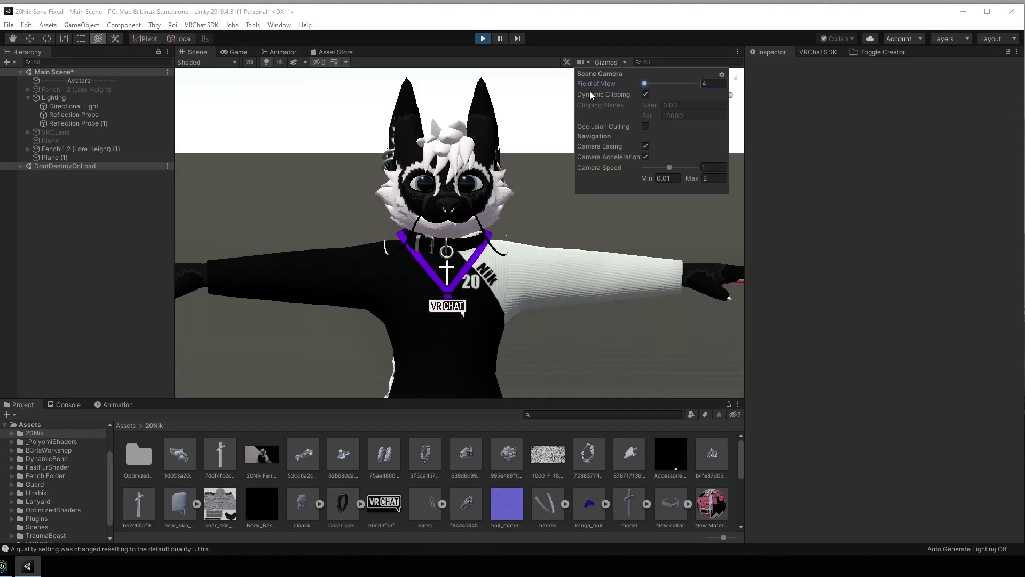
left_click_drag(534, 227, 454, 261, "alt")
right_click(70, 228)
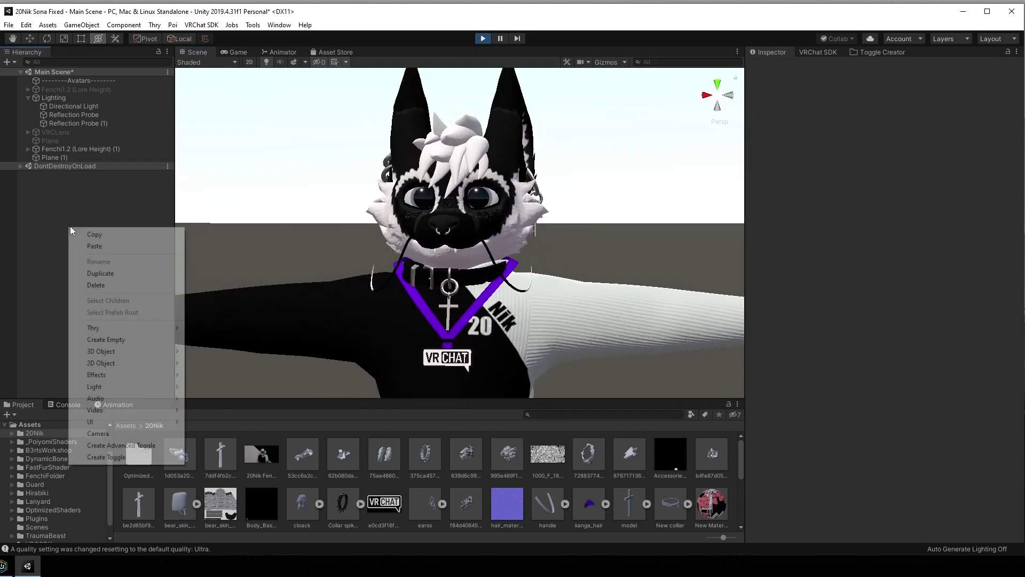
left_click(56, 224)
right_click(57, 207)
left_click(55, 188)
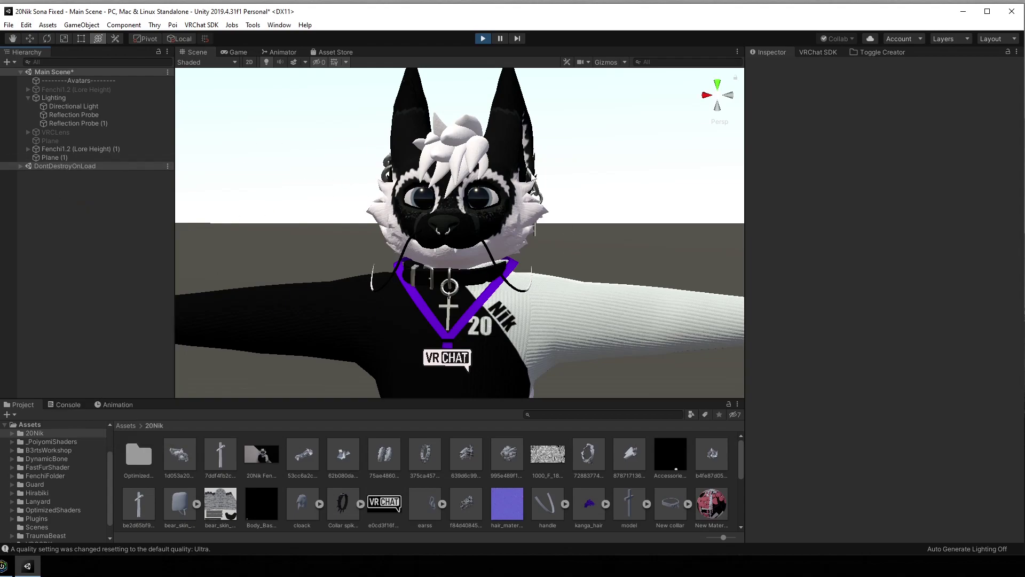
left_click_drag(354, 168, 548, 284, "alt")
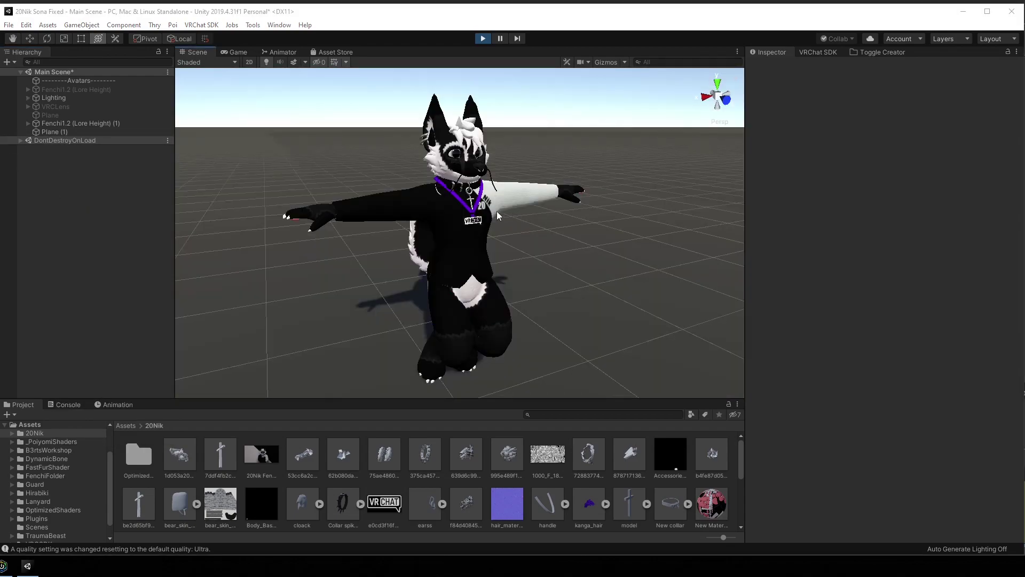
Add a new directional light to the scene.
right_click(86, 196)
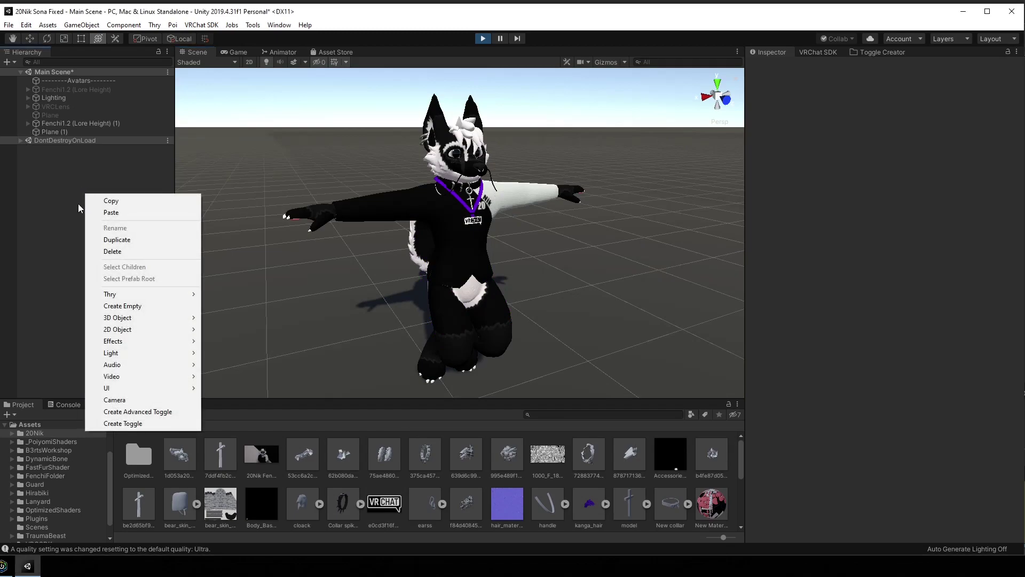
mouse_move(119, 356)
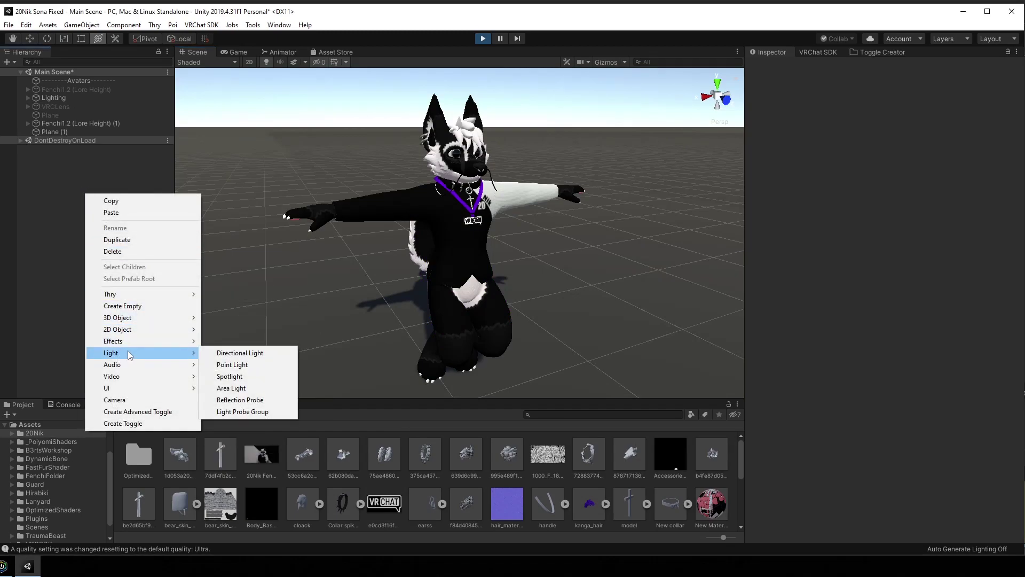
left_click(240, 353)
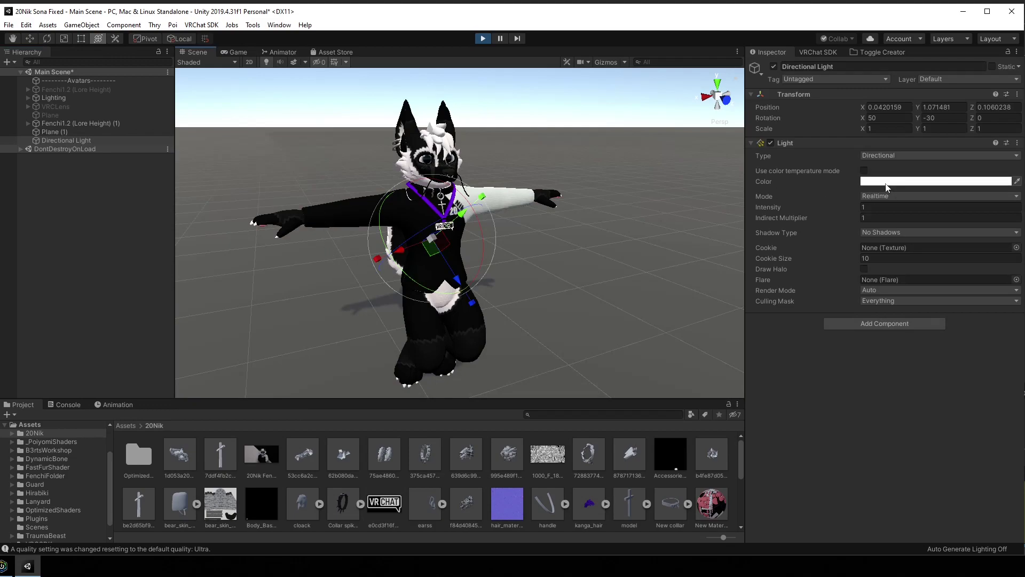
Try out the colour setting of the new directional light and open its intensity for editing.
left_click(866, 181)
mouse_move(818, 374)
left_mouse_down()
mouse_move(811, 368)
mouse_move(825, 368)
left_mouse_up()
left_click(838, 321)
left_click(869, 300)
left_click(865, 208)
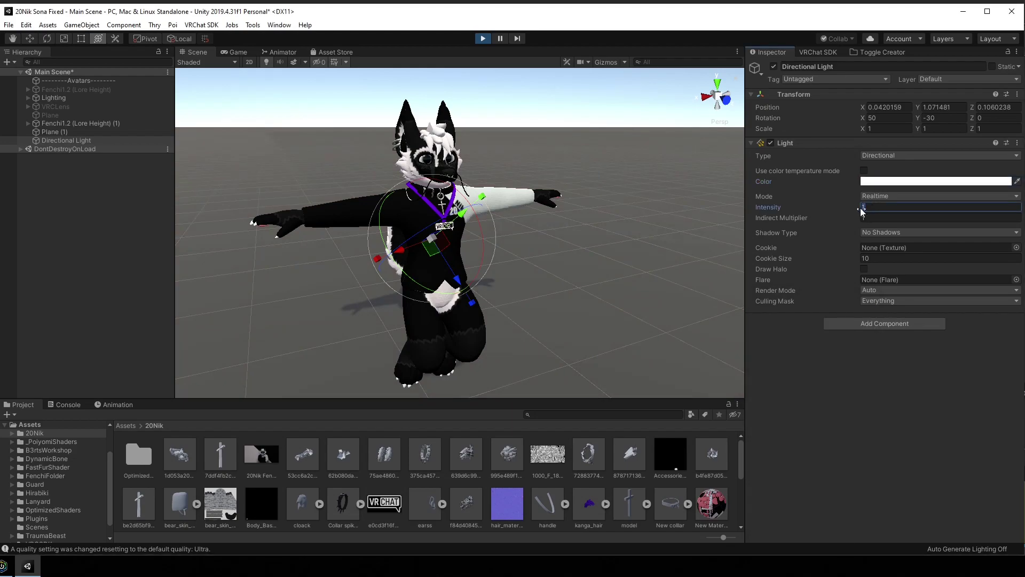
Switch the new light's type through Spot and Directional to Point to compare their effect on the avatar.
left_click(886, 155)
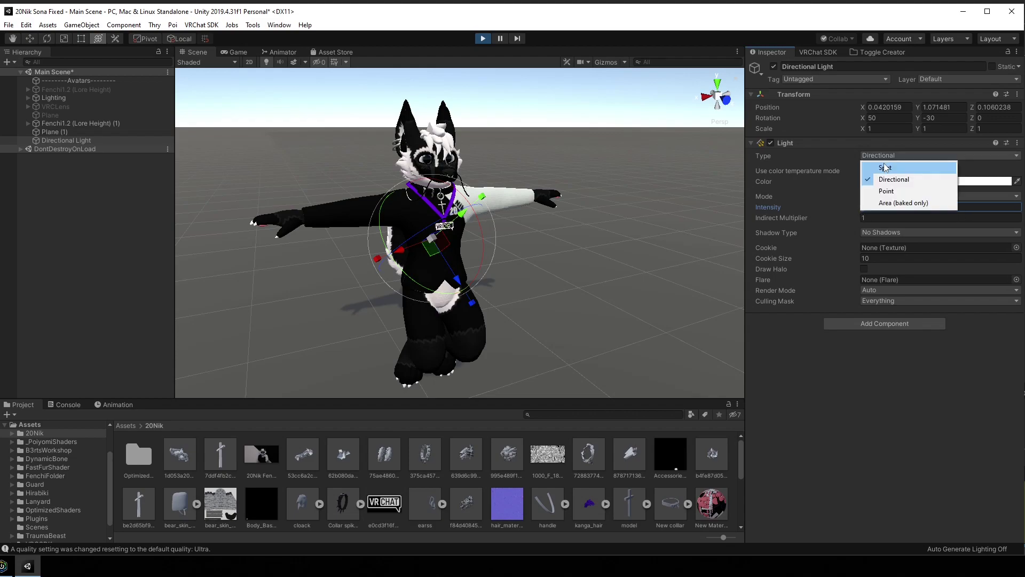
left_click(910, 168)
left_click(908, 155)
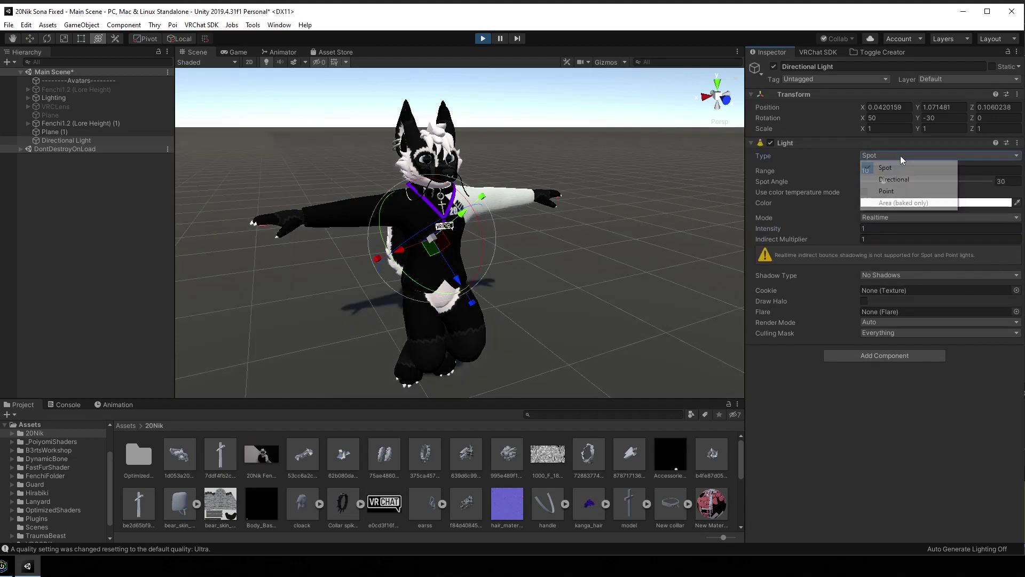
left_click(897, 179)
left_click(897, 155)
left_click(887, 190)
left_click(889, 156)
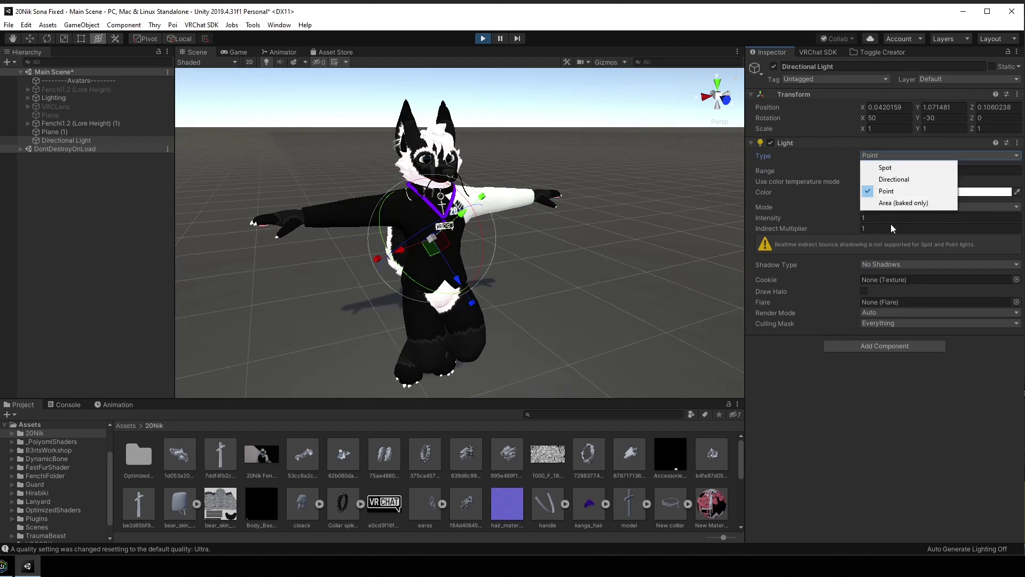
left_click(872, 418)
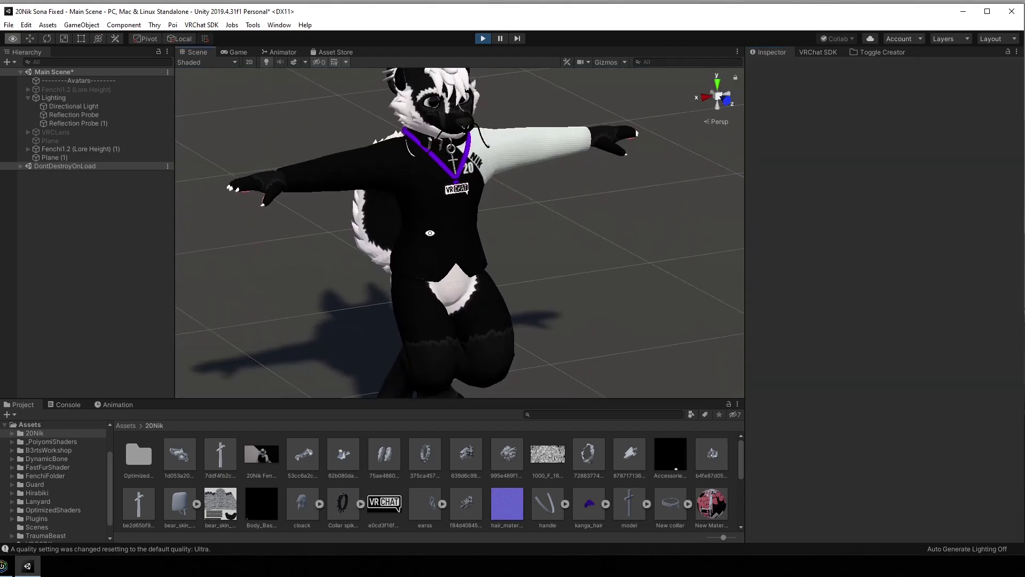
Select the avatar's Body mesh and look through its blend shapes.
left_click(449, 299)
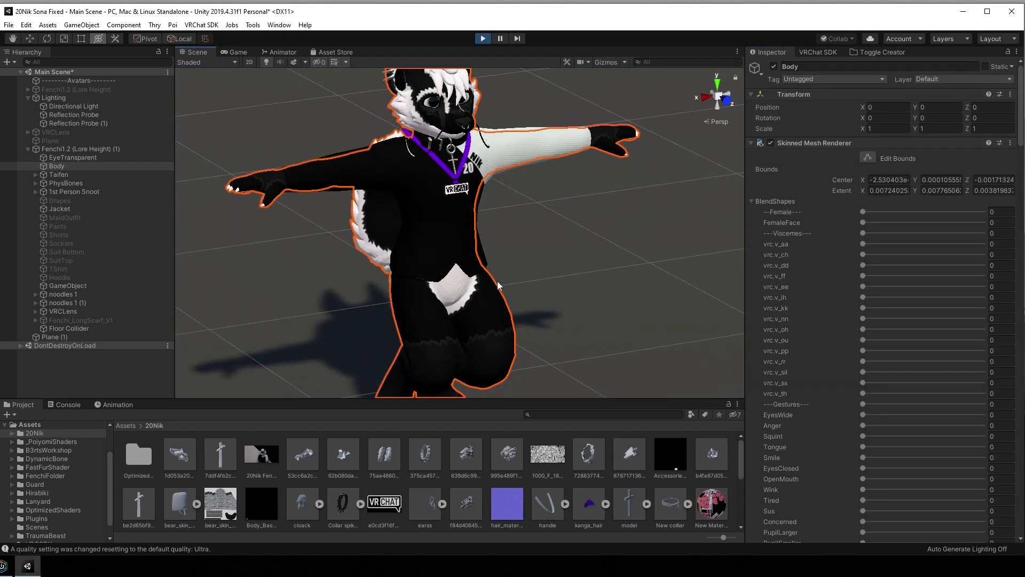
scroll(874, 297, "down", 6)
scroll(874, 298, "up", 6)
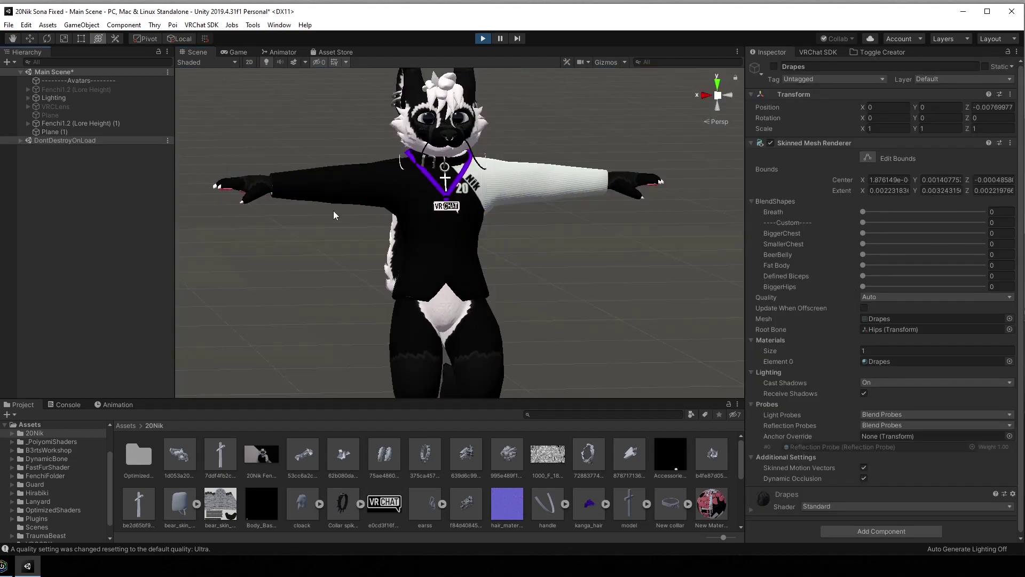
Expand the Fenchi1.2 (Lore Height) (1) avatar's Taifen armature and select the Shoulder.L bone.
left_click_drag(334, 212, 401, 218, "alt")
middle_click_drag(401, 219, 399, 239)
left_click(26, 123)
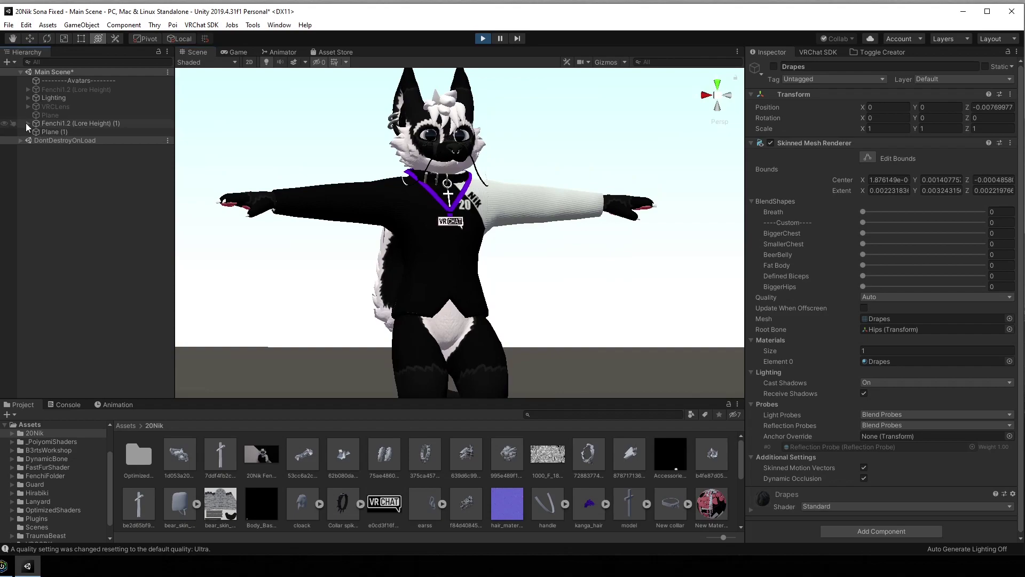
left_click(28, 123)
left_click(35, 149)
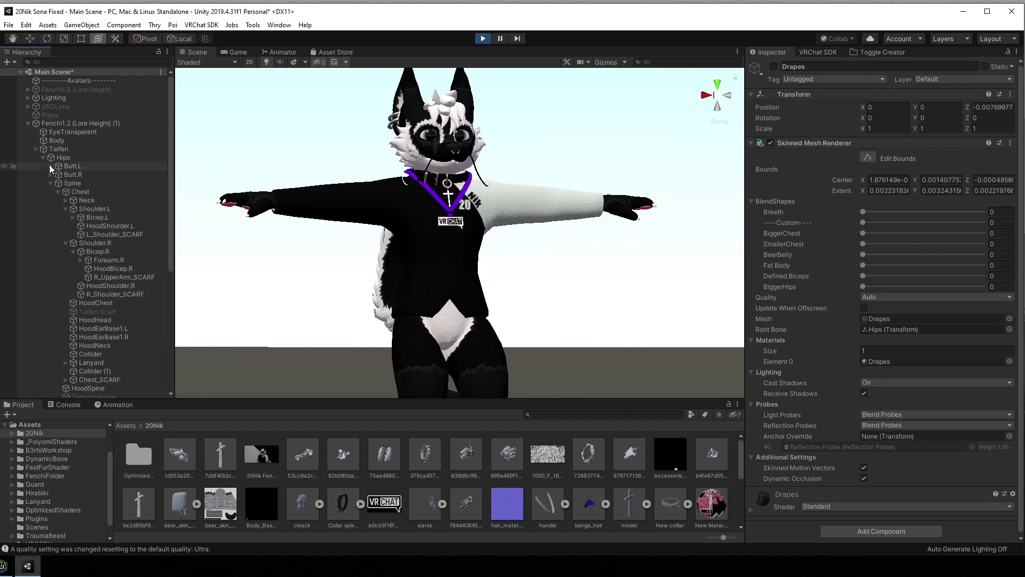
left_click(87, 209)
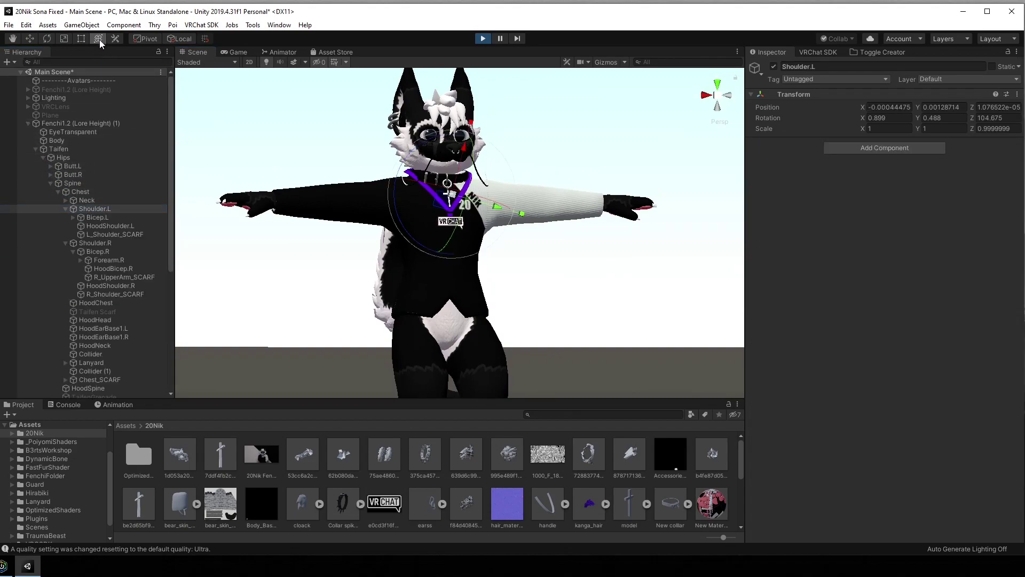
Try posing the avatar by transforming the selected shoulder bone, undo the change and clear the selection.
left_click_drag(406, 155, 398, 203, "alt")
scroll(398, 203, "up", 2)
left_click_drag(422, 137, 487, 151)
key("ctrl+z")
left_click(590, 176)
left_click_drag(590, 176, 678, 165, "alt")
scroll(587, 262, "down", 3)
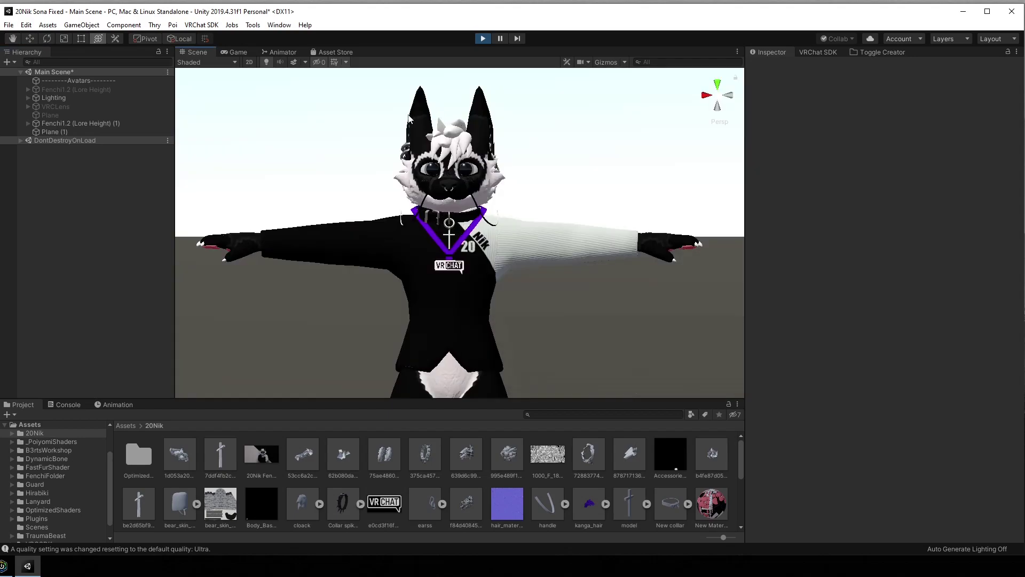
Rotate the ground plane, Plane (1), about 95.6 degrees around X so it stands upright as a backdrop behind the avatar.
left_click_drag(393, 306, 481, 347, "alt")
scroll(481, 347, "down", 3)
left_click(505, 315)
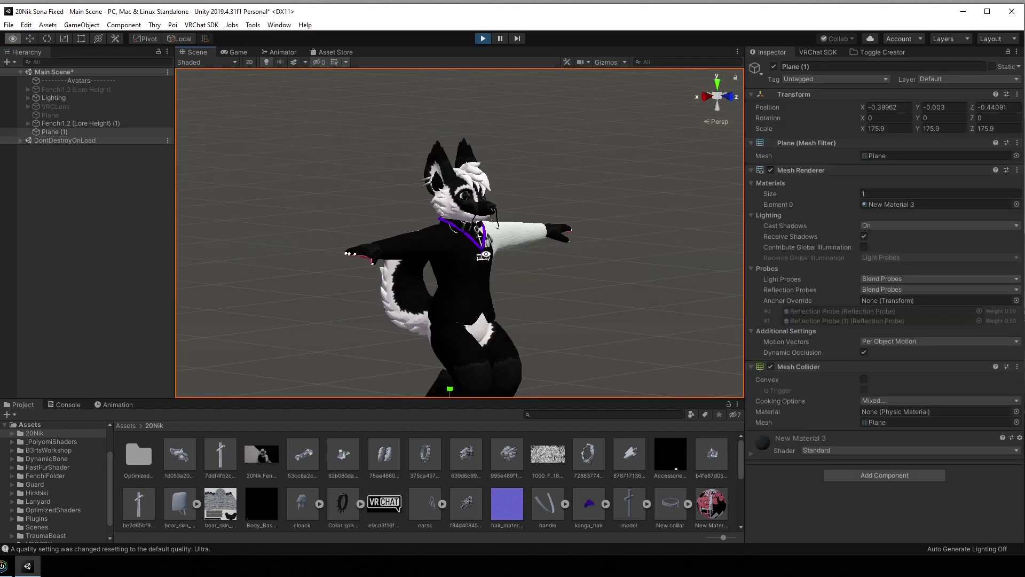
left_click_drag(505, 299, 566, 293, "alt")
scroll(566, 293, "down", 3)
left_click_drag(451, 285, 510, 489)
Examine the avatar and its shadow against the upright plane from several angles and distances.
left_click_drag(630, 331, 454, 320, "alt")
right_click_drag(453, 320, 657, 314, "alt")
left_click_drag(657, 314, 407, 297, "alt")
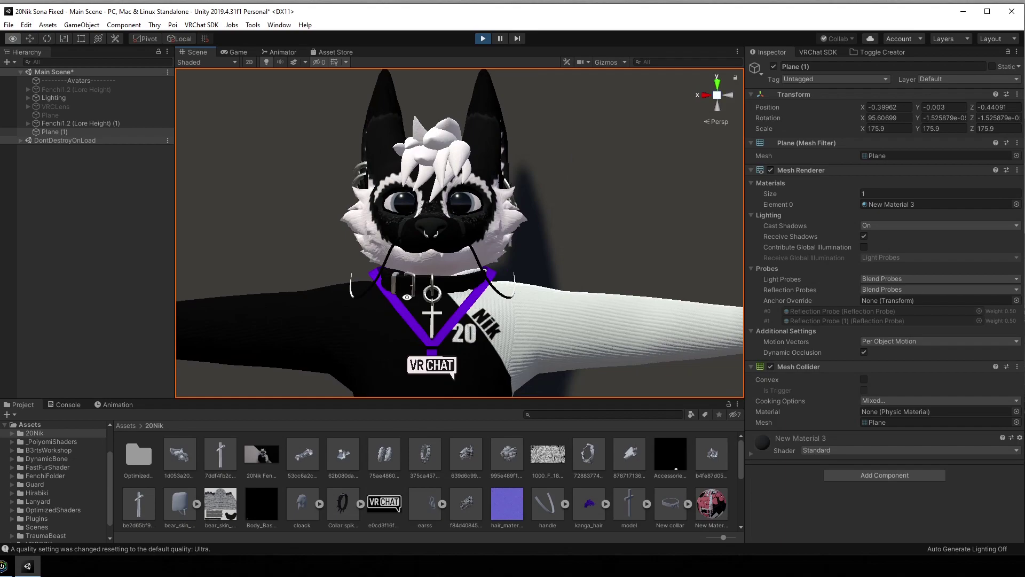
left_click_drag(472, 302, 377, 293, "alt")
right_click_drag(377, 294, 415, 275, "alt")
left_click_drag(416, 275, 342, 293, "alt")
scroll(339, 302, "down", 5)
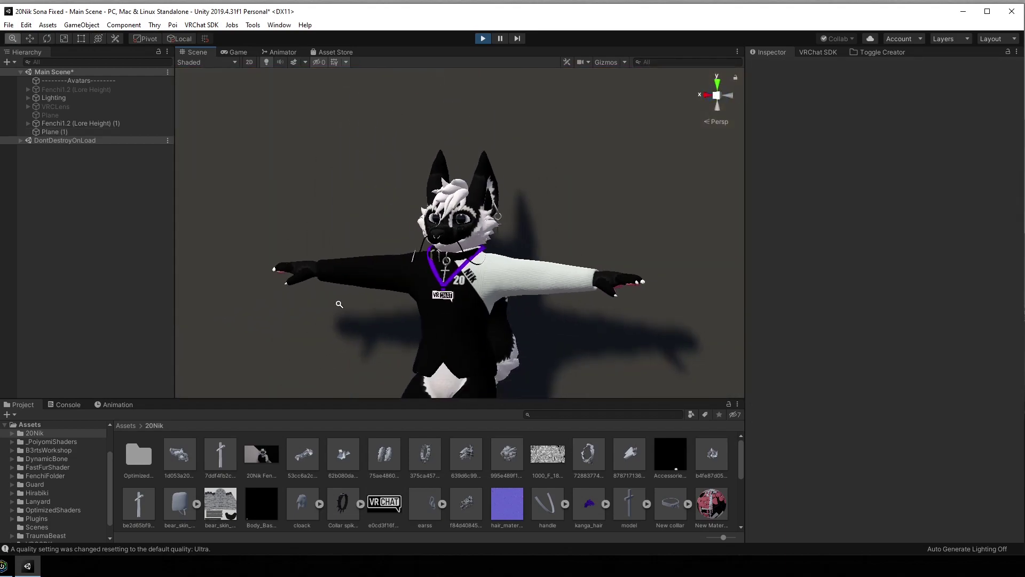
middle_click_drag(338, 302, 328, 246)
left_click_drag(374, 246, 503, 236, "alt")
middle_click_drag(502, 236, 505, 215)
left_click_drag(505, 215, 369, 123, "alt")
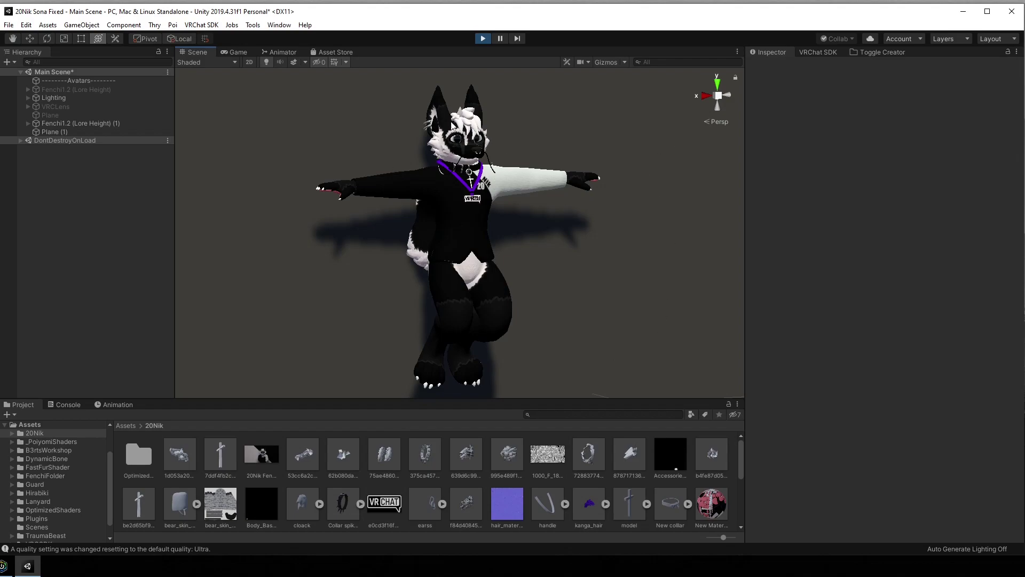
middle_click_drag(682, 263, 672, 248)
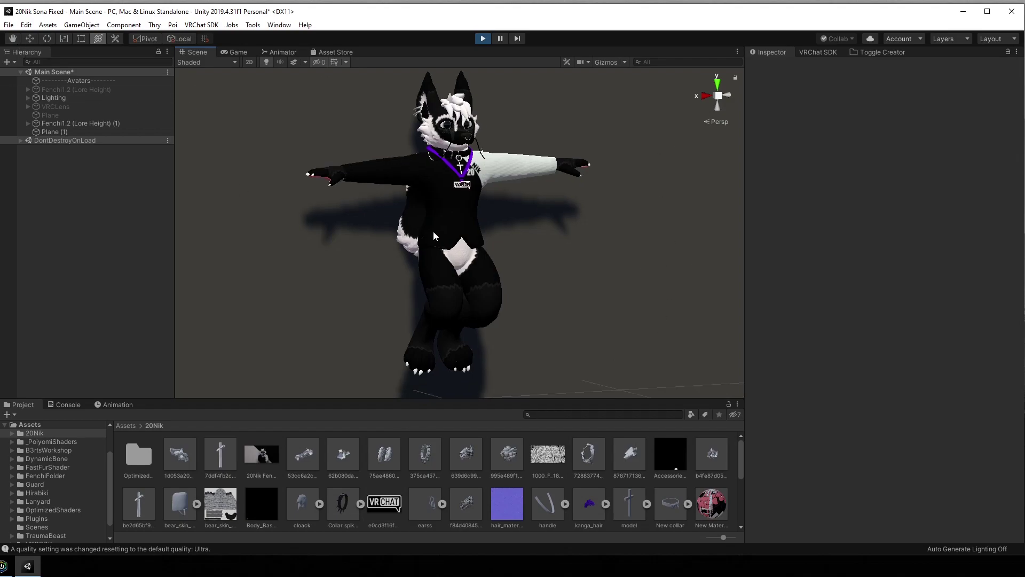
mouse_move(425, 231)
middle_mouse_down()
mouse_move(444, 233)
mouse_move(430, 245)
middle_mouse_up()
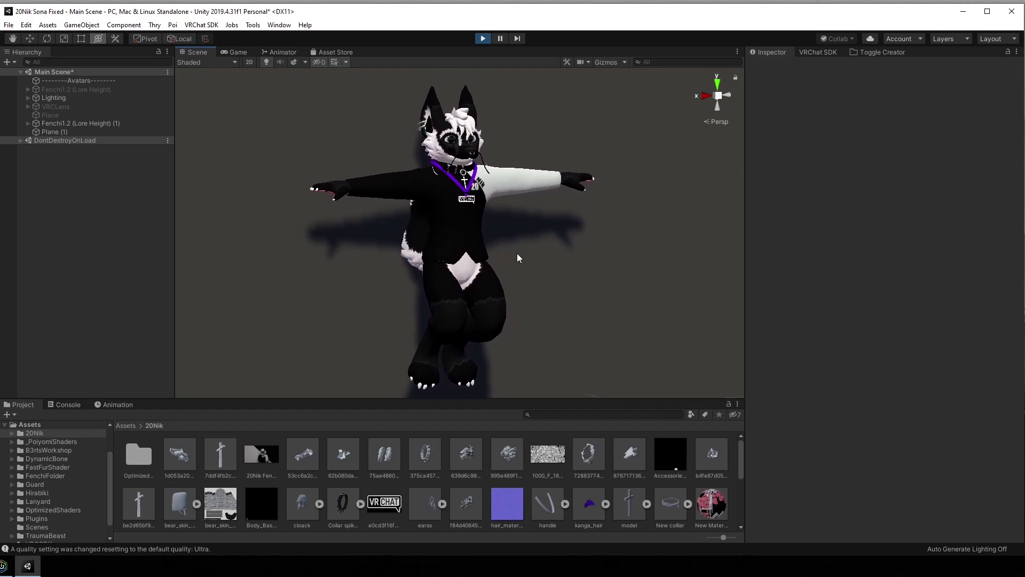
Exit play mode.
left_click(9, 27)
left_click(164, 284)
left_click(482, 38)
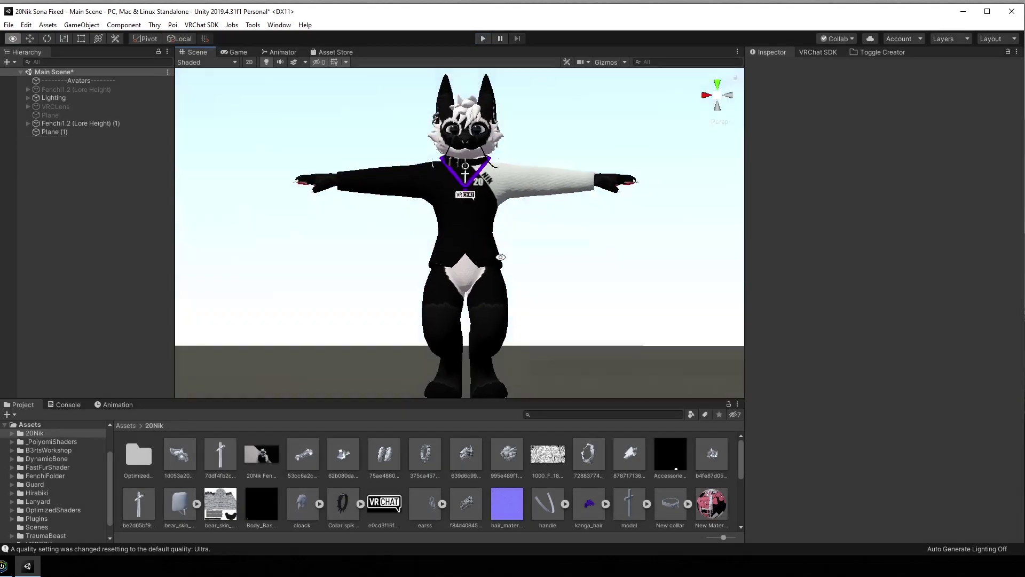
Widen the scene camera's field of view for a normal perspective of the avatar and minimize the editor window.
left_click_drag(500, 256, 502, 235, "alt")
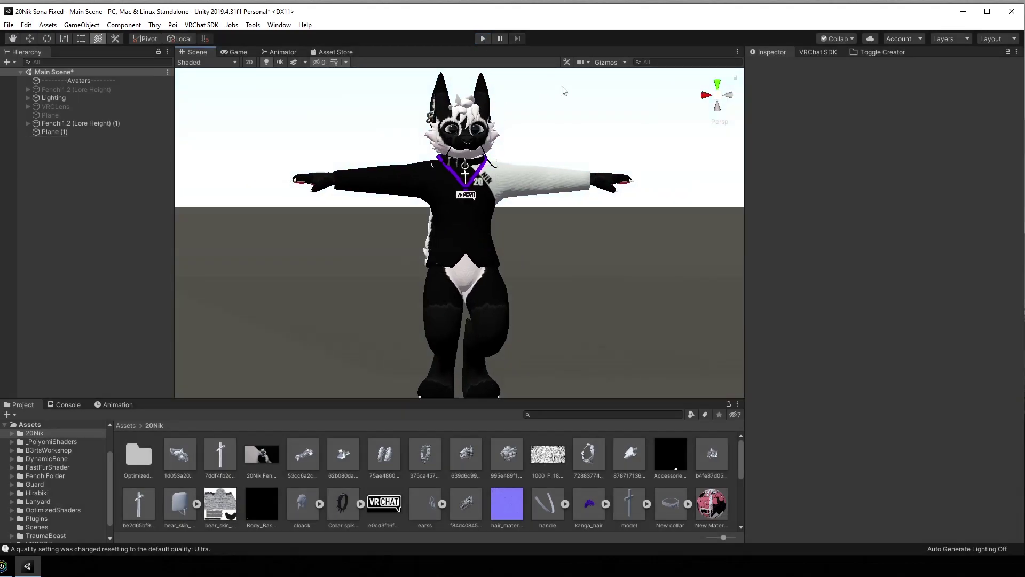
left_click(582, 62)
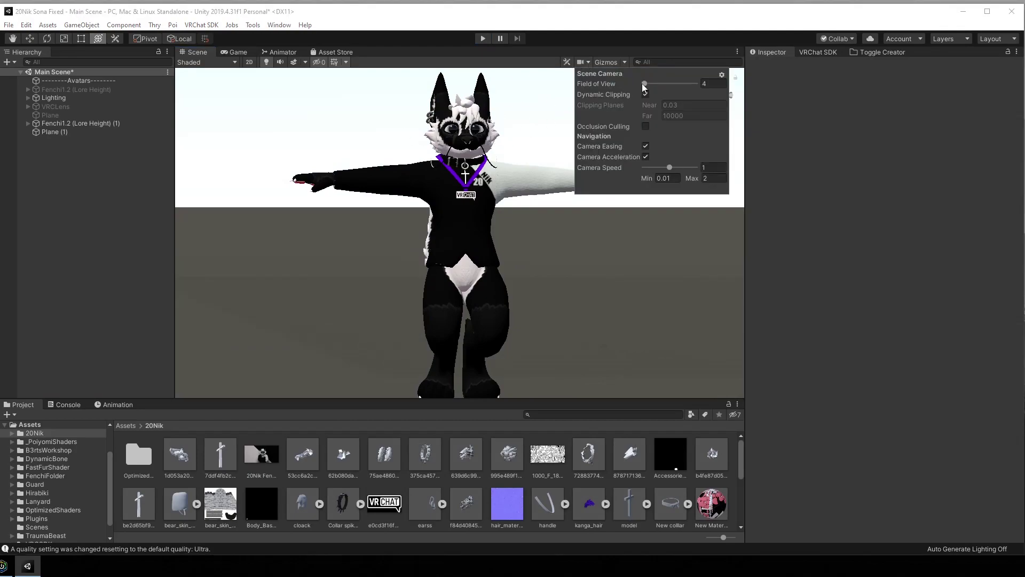
left_click_drag(642, 84, 665, 84)
left_click_drag(393, 184, 464, 90, "alt")
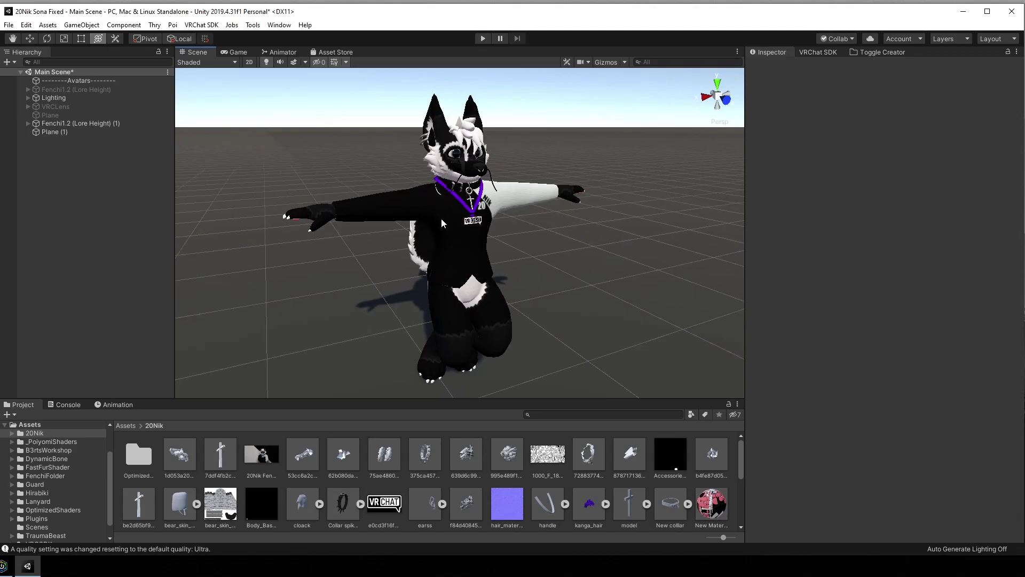
left_click(963, 11)
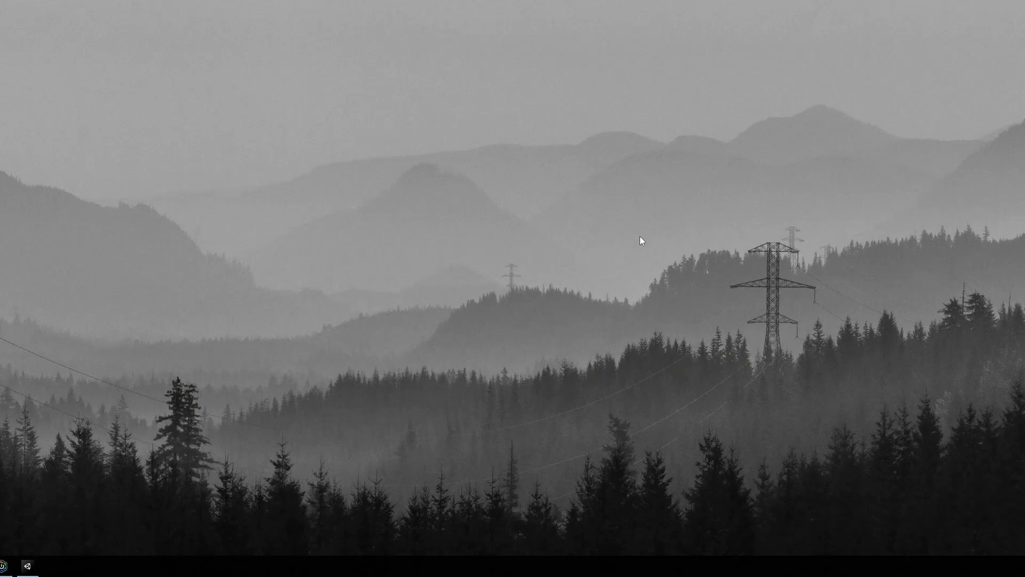